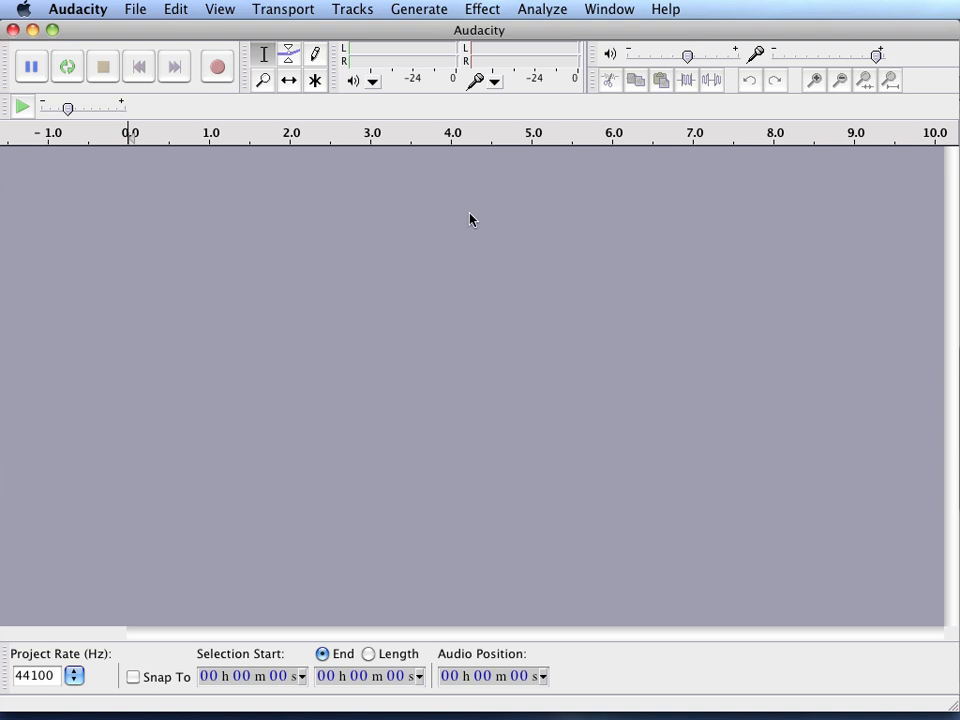
- Start monitoring the microphone input level meter
click(494, 88)
click(494, 88)
click(494, 88)
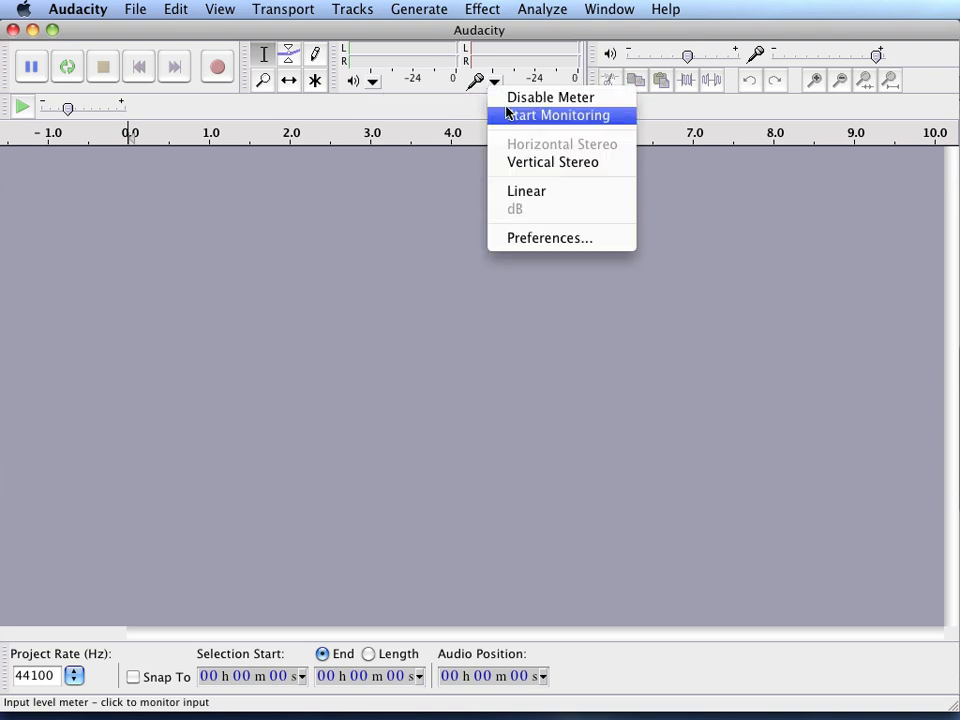
click(508, 114)
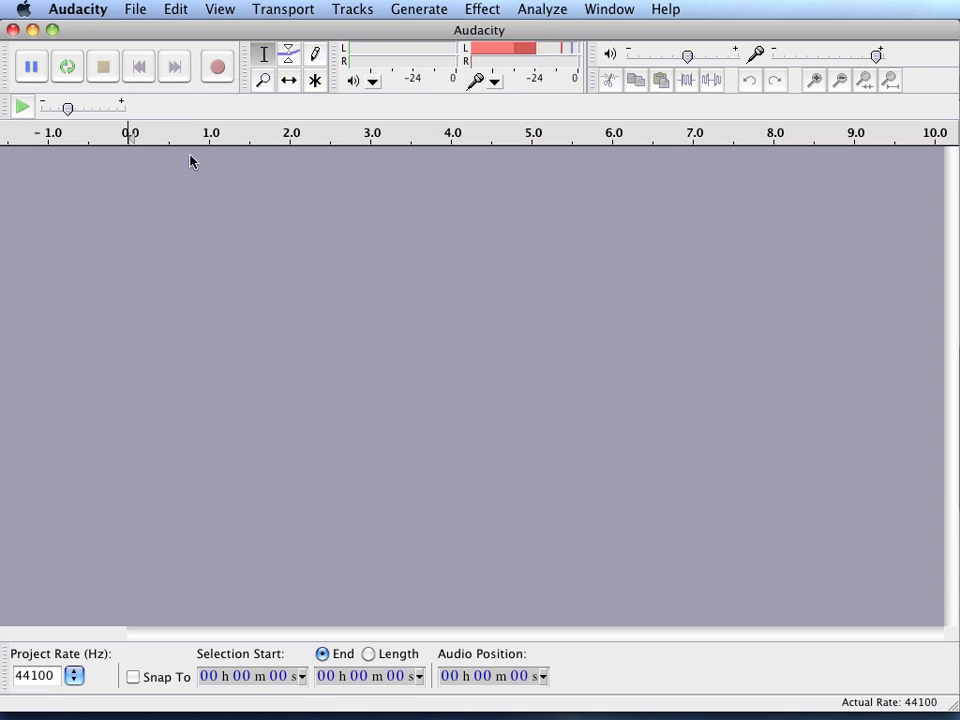
- Record an audio narration of about 52 seconds and stop the recording
click(213, 70)
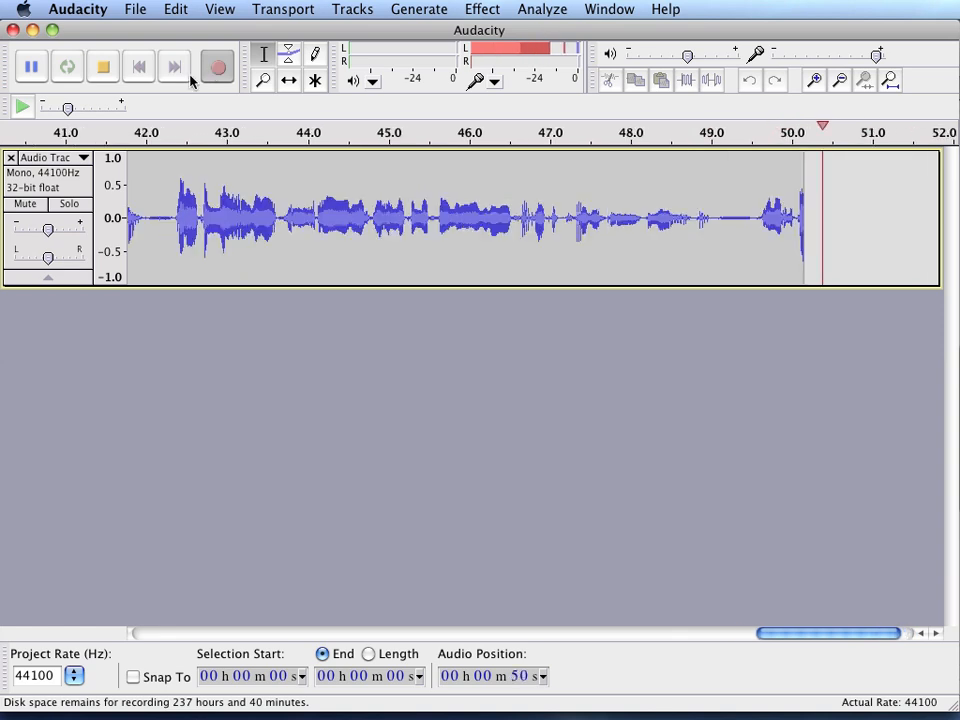
click(104, 70)
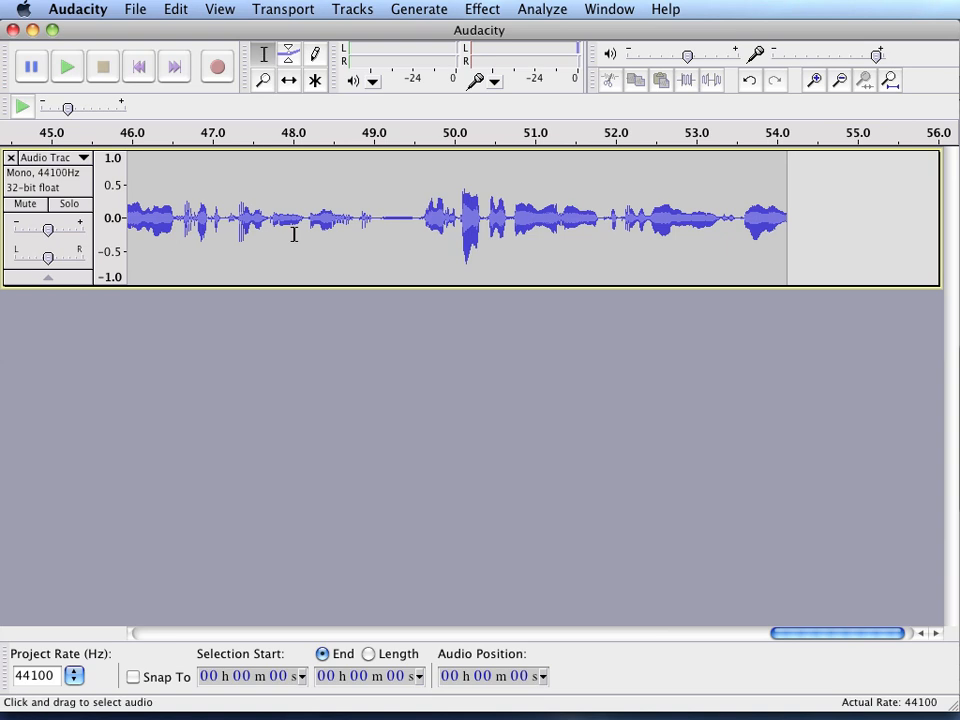
click(615, 216)
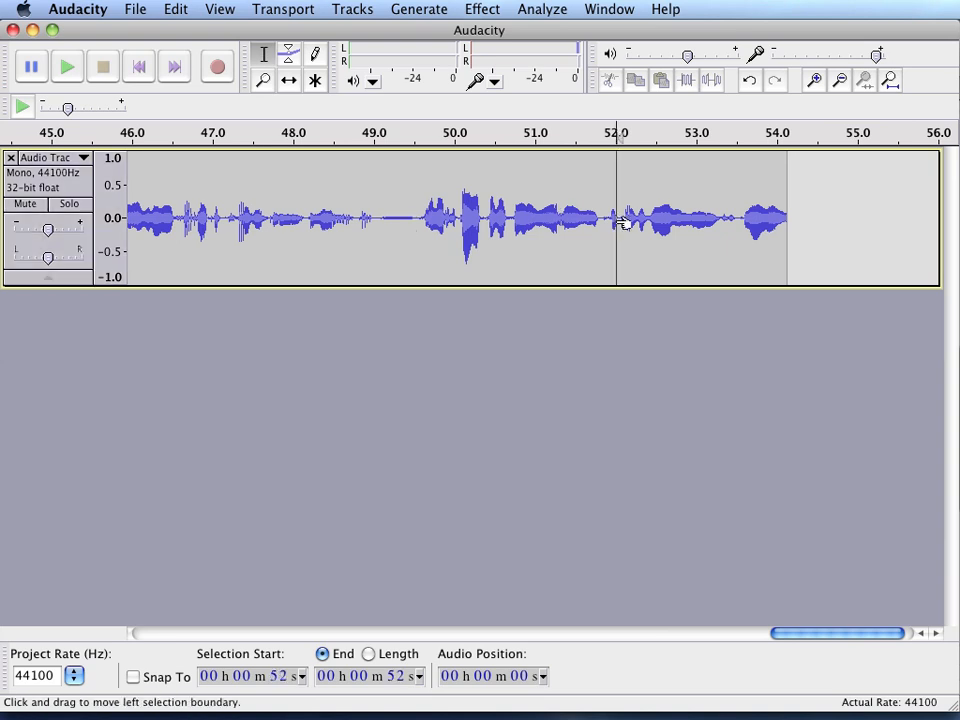
click(602, 228)
drag(602, 228, 428, 240)
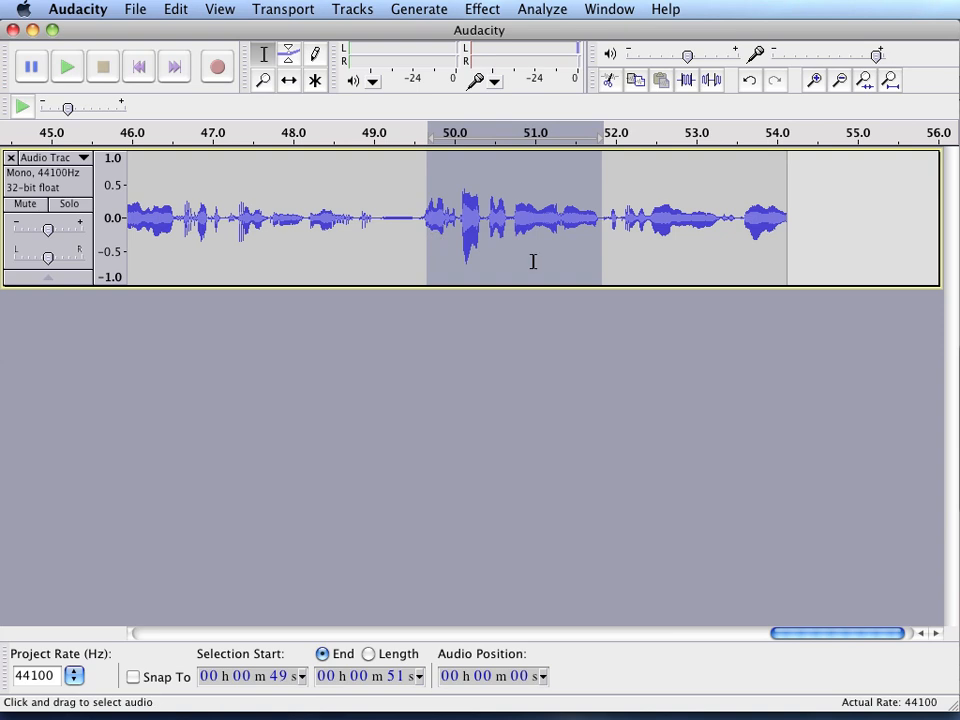
- Delete the silent pause in the recording between about 37.6 and 39.8 seconds
drag(799, 634, 629, 633)
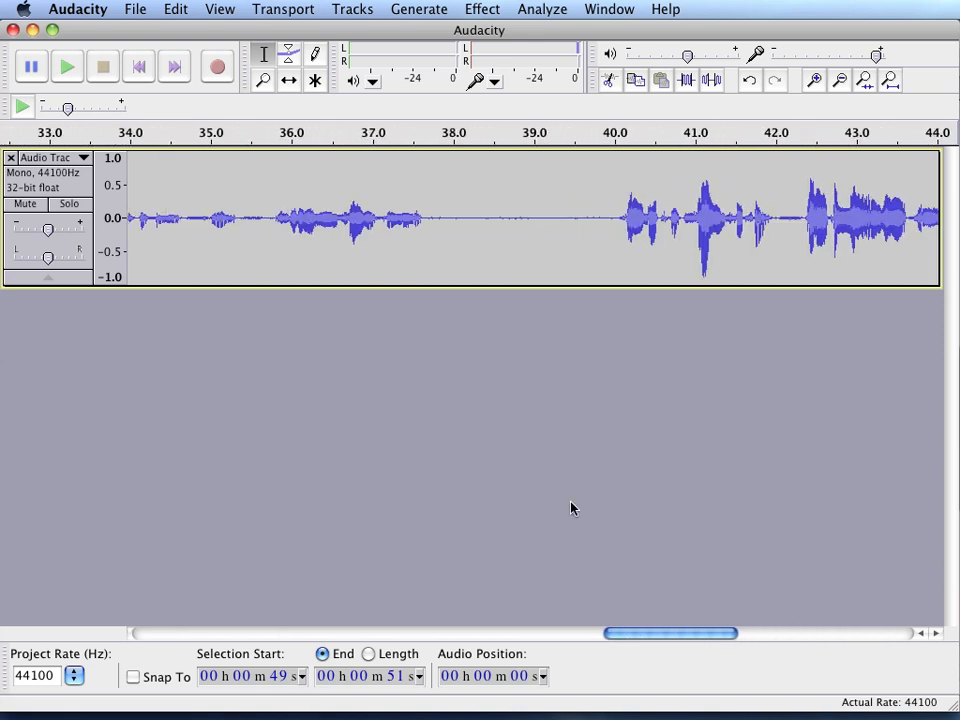
click(555, 221)
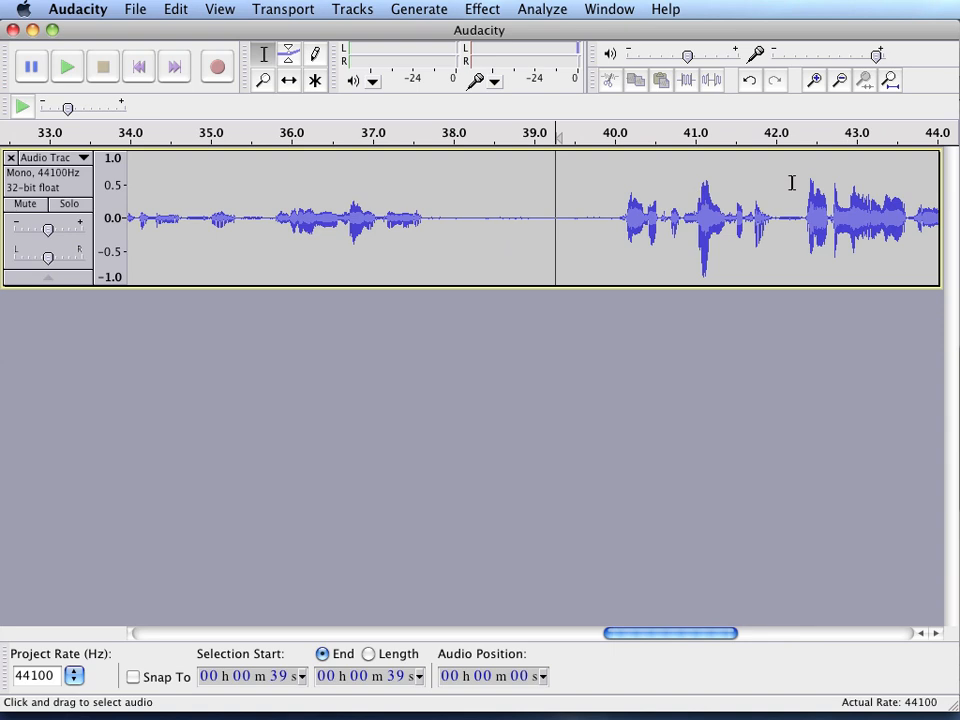
click(840, 89)
click(840, 89)
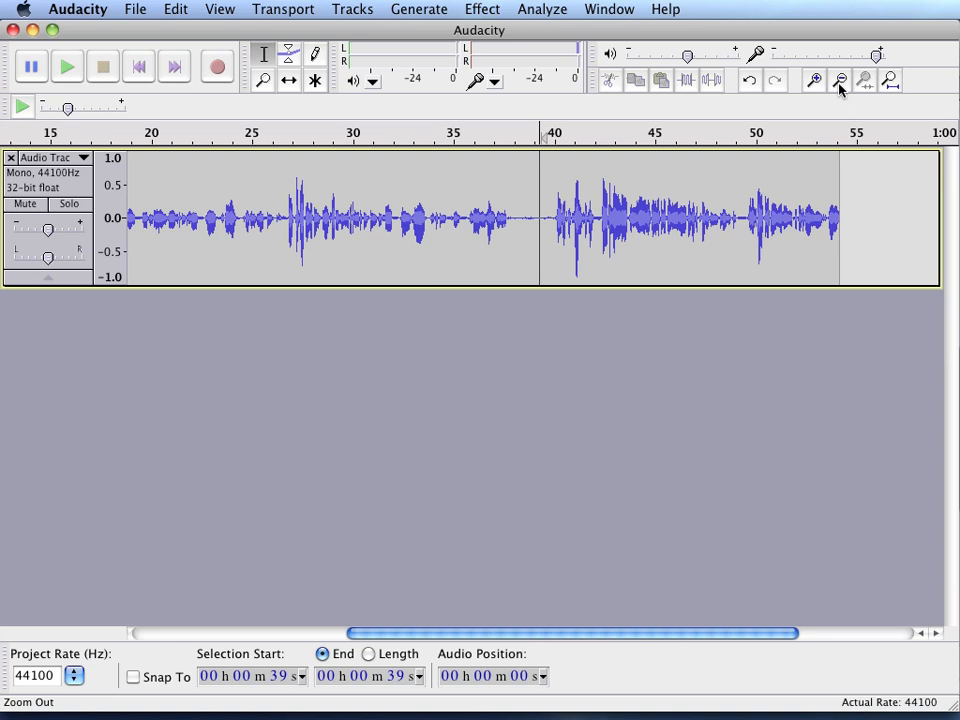
click(840, 89)
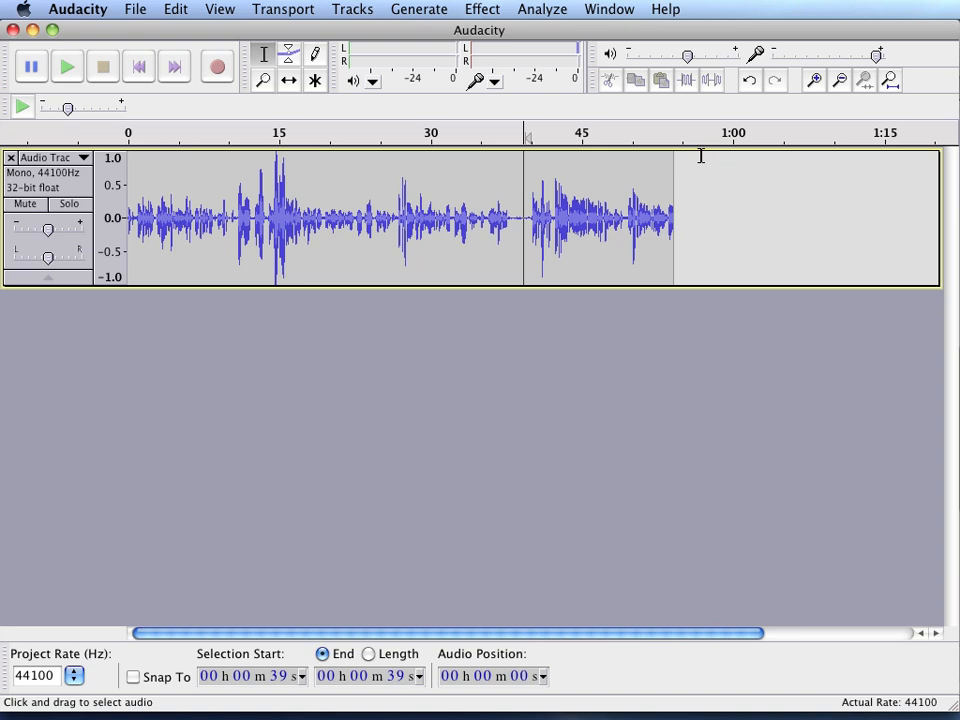
click(815, 82)
click(815, 82)
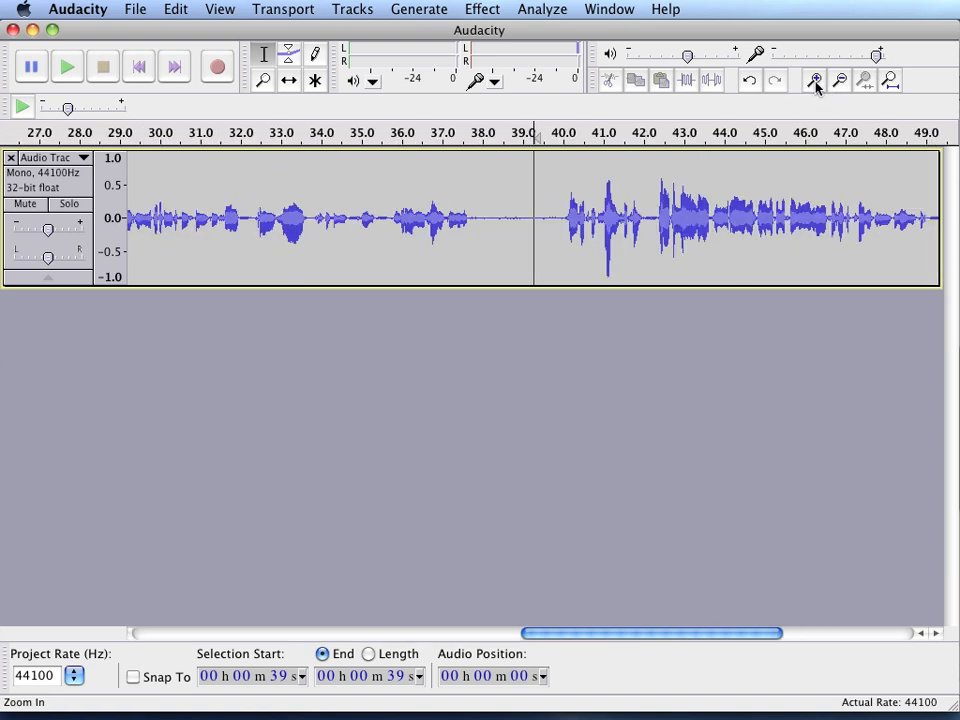
click(815, 82)
click(815, 82)
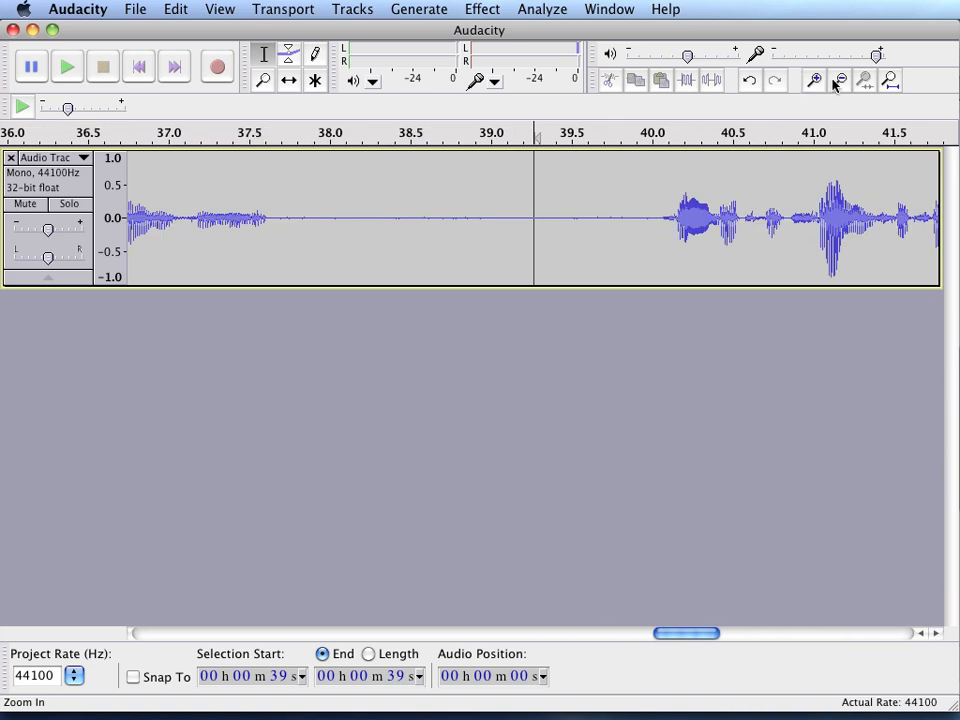
click(836, 82)
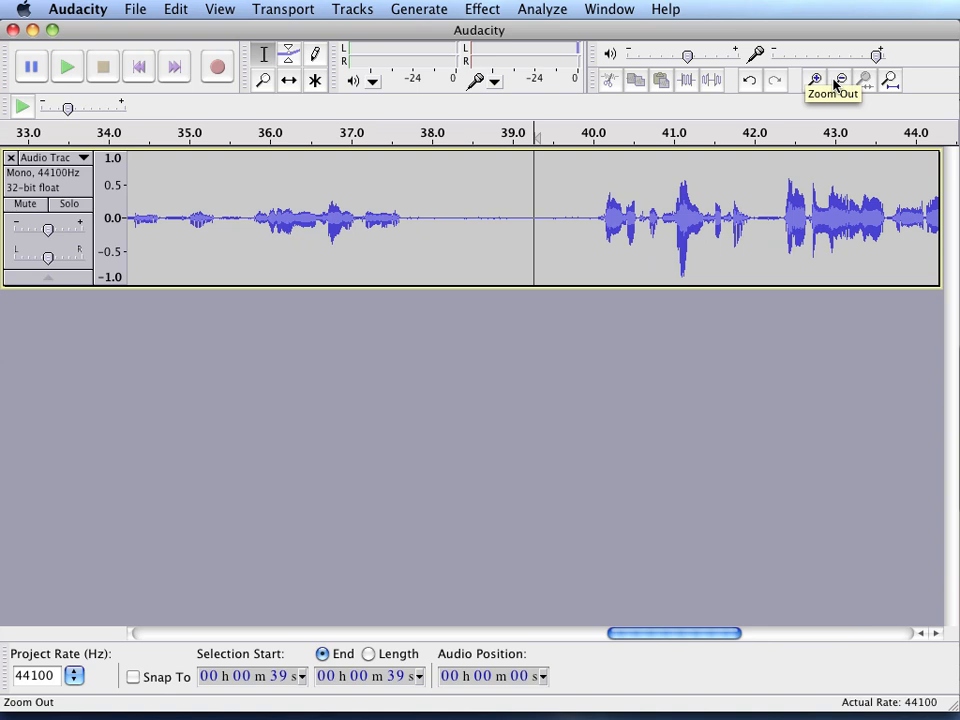
click(836, 82)
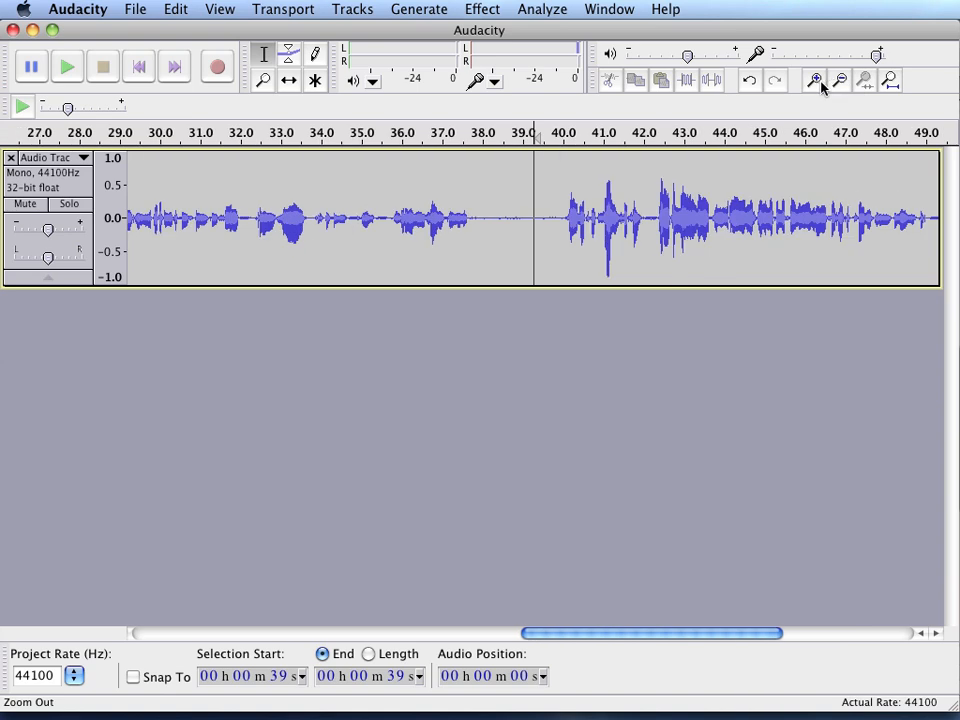
click(815, 84)
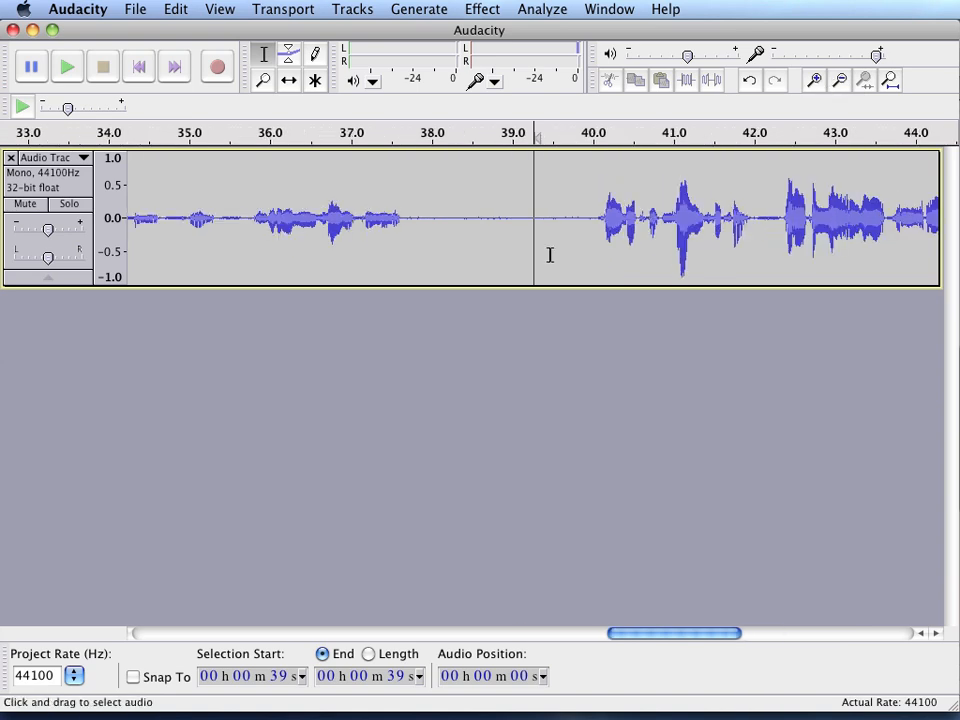
click(568, 223)
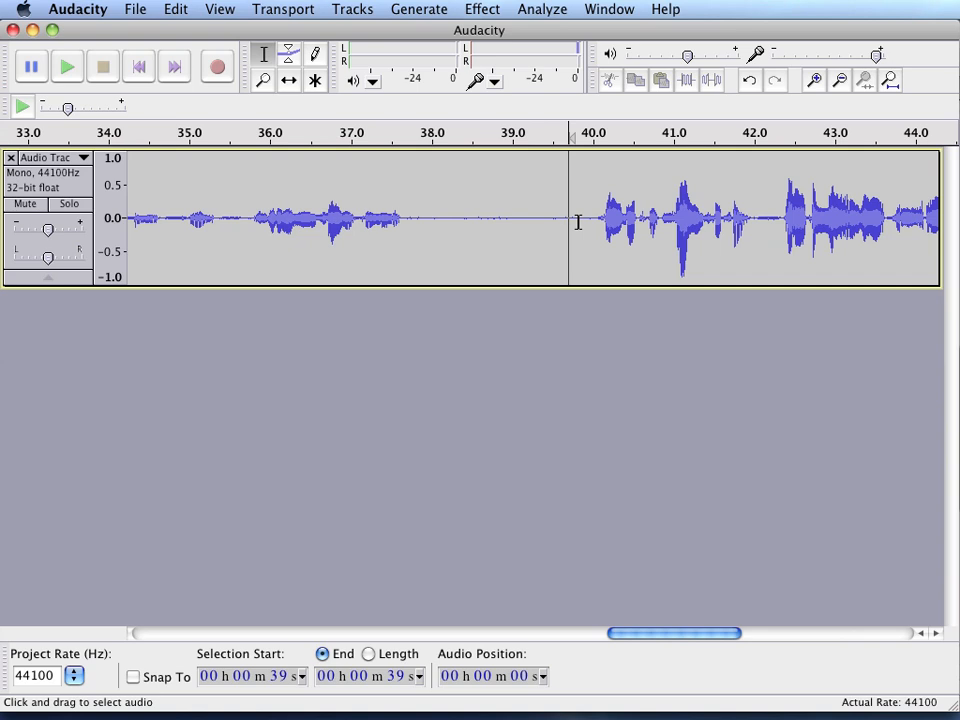
drag(578, 222, 407, 235)
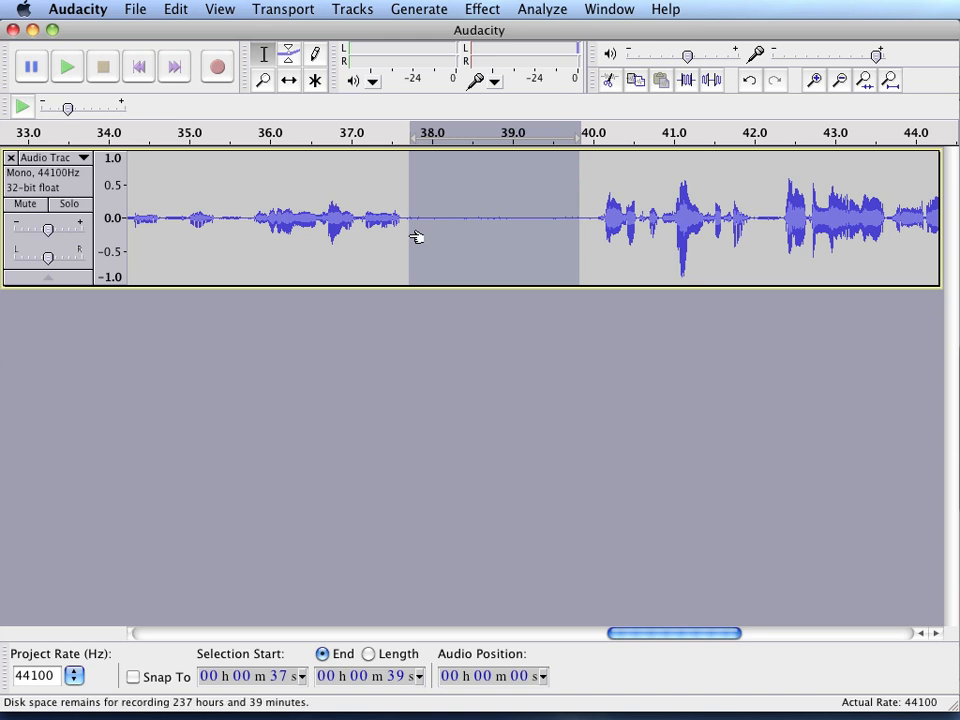
key(Delete)
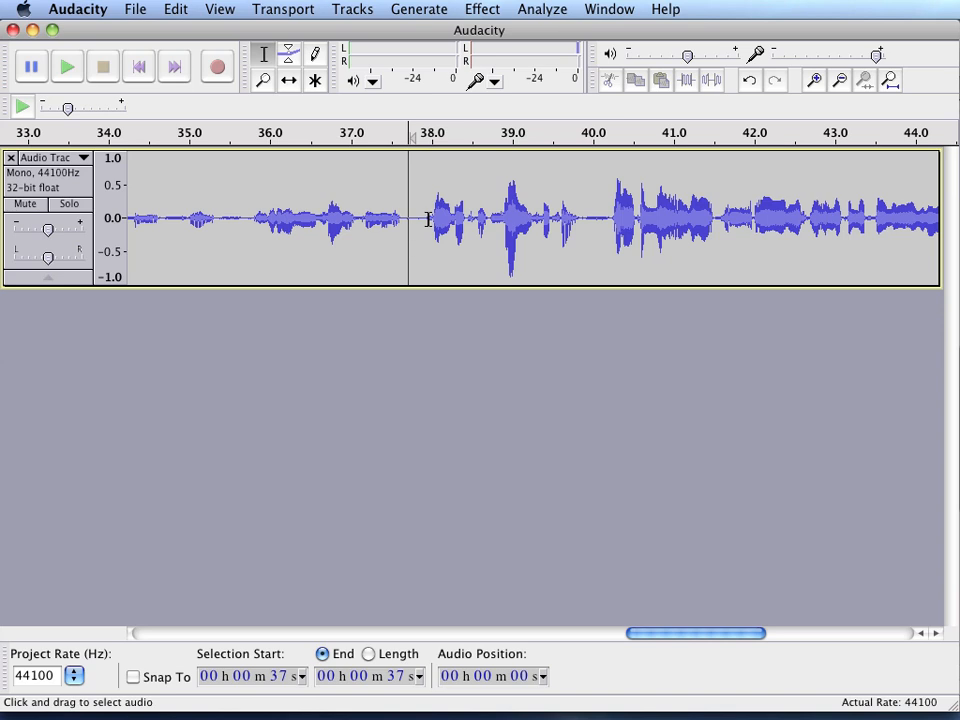
- Review the edited recording from its start to its end
click(431, 220)
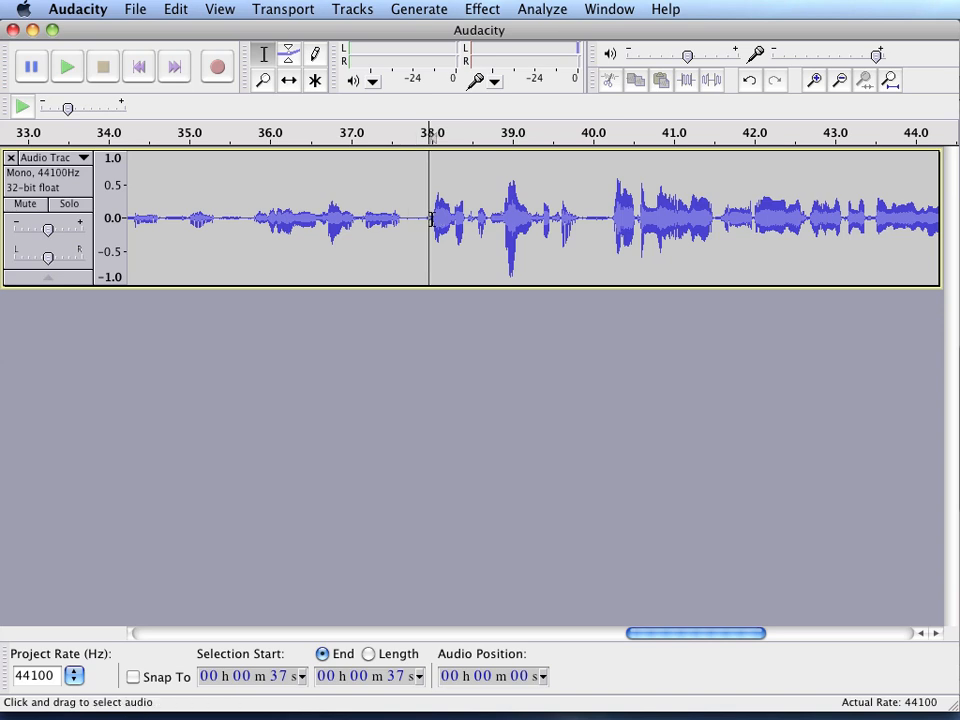
drag(431, 220, 427, 221)
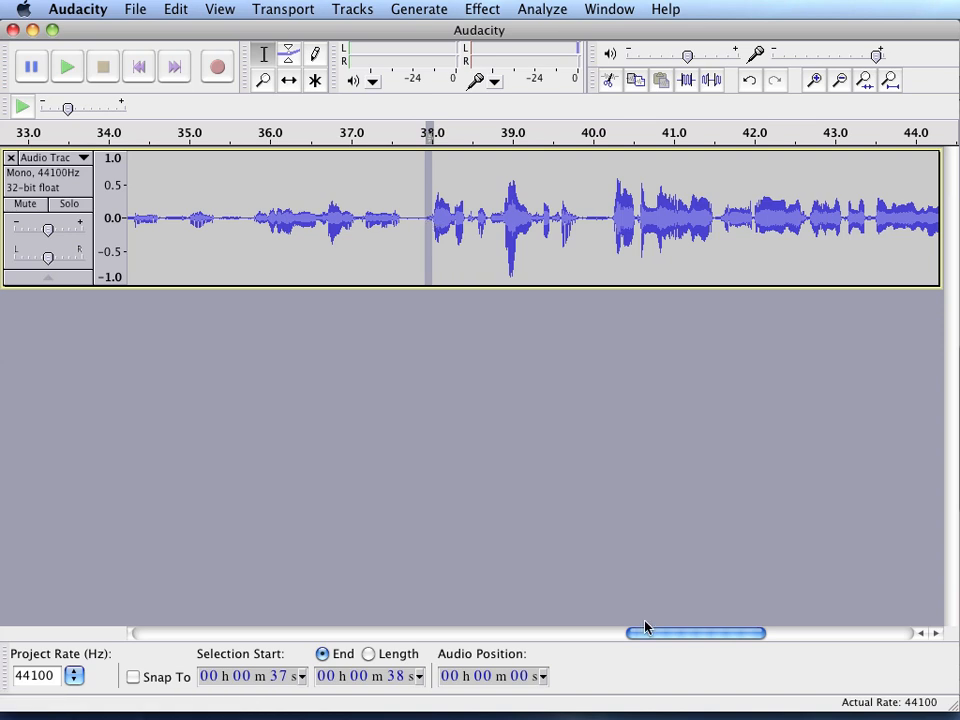
drag(650, 633, 118, 676)
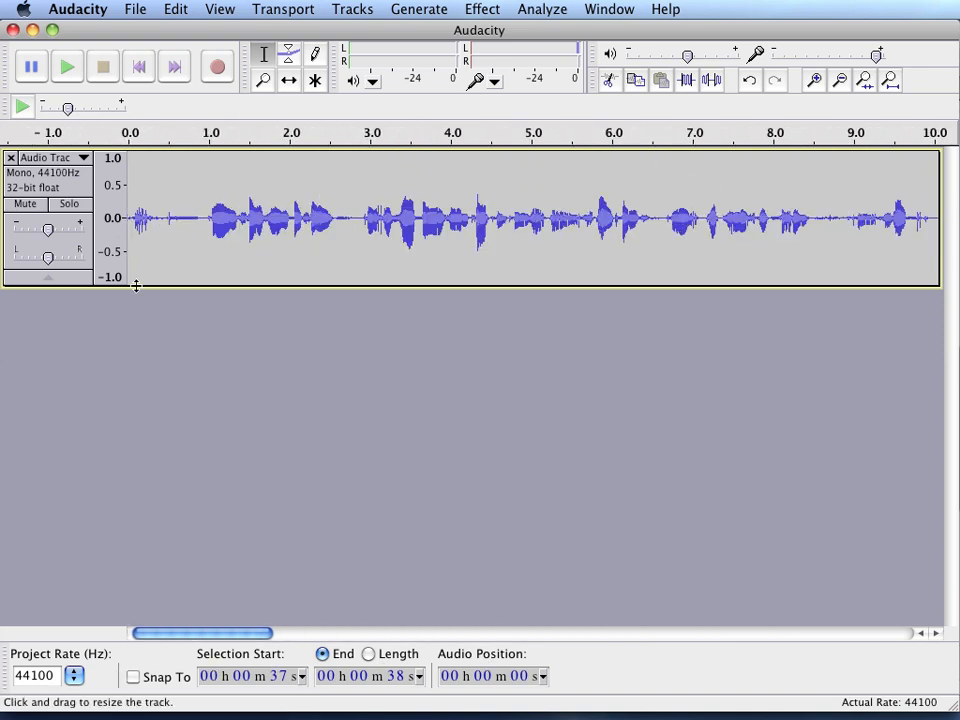
drag(208, 636, 850, 599)
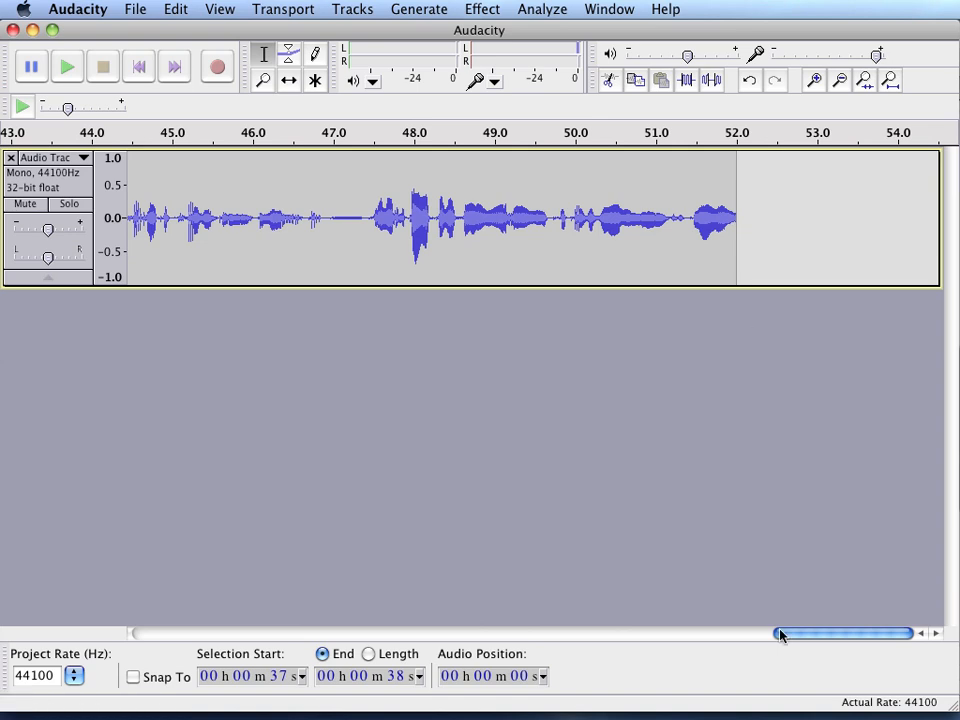
drag(803, 636, 515, 647)
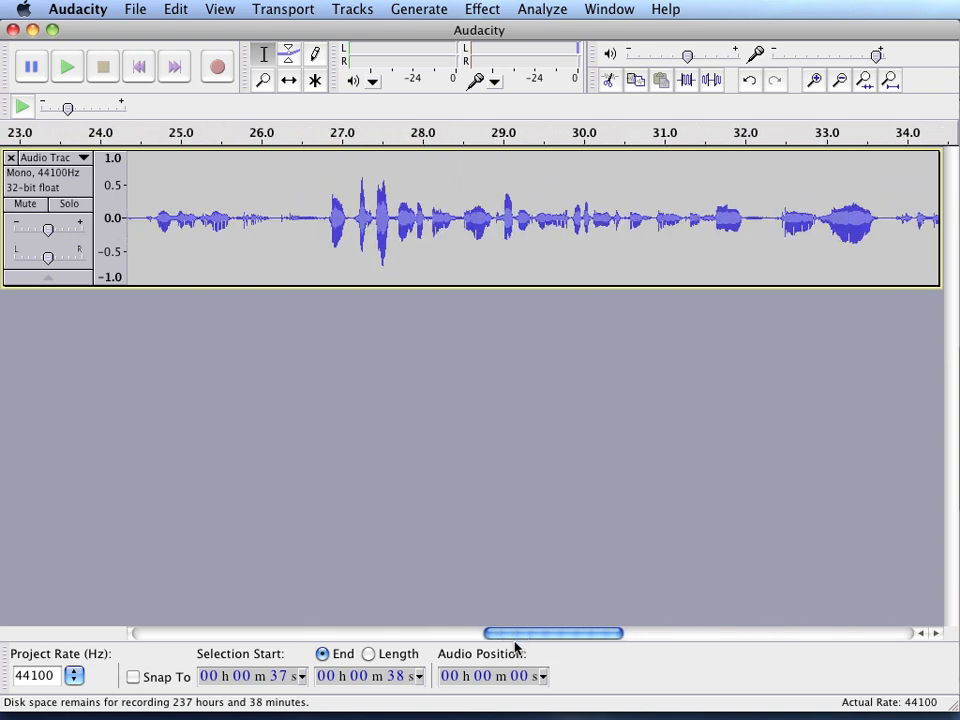
- Amplify the entire recording by -6.0 dB
click(518, 249)
double_click(518, 250)
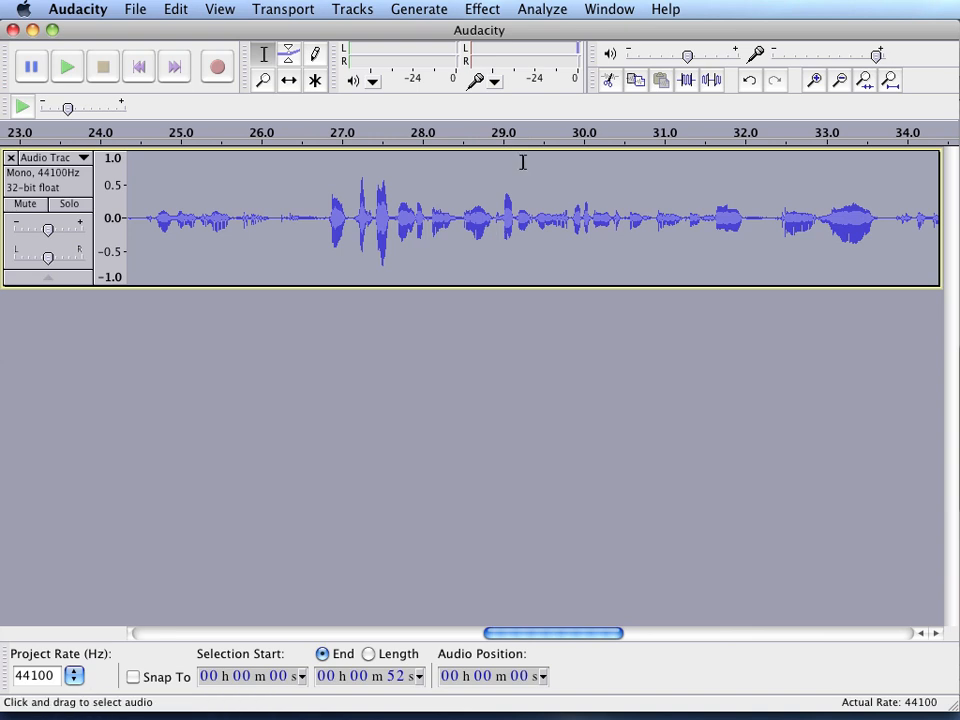
click(482, 10)
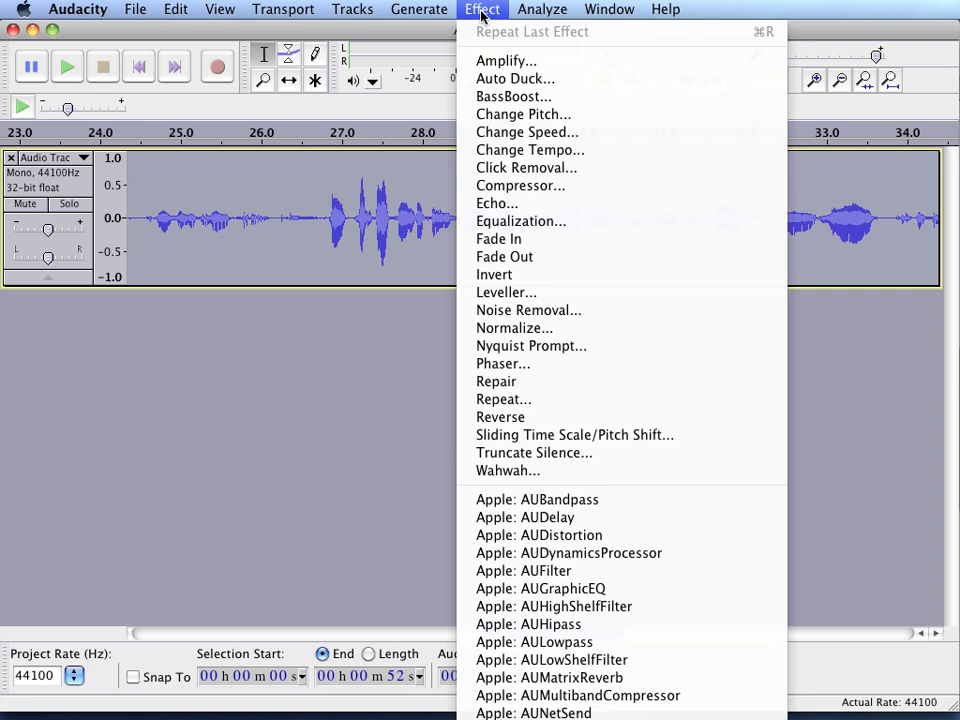
click(489, 60)
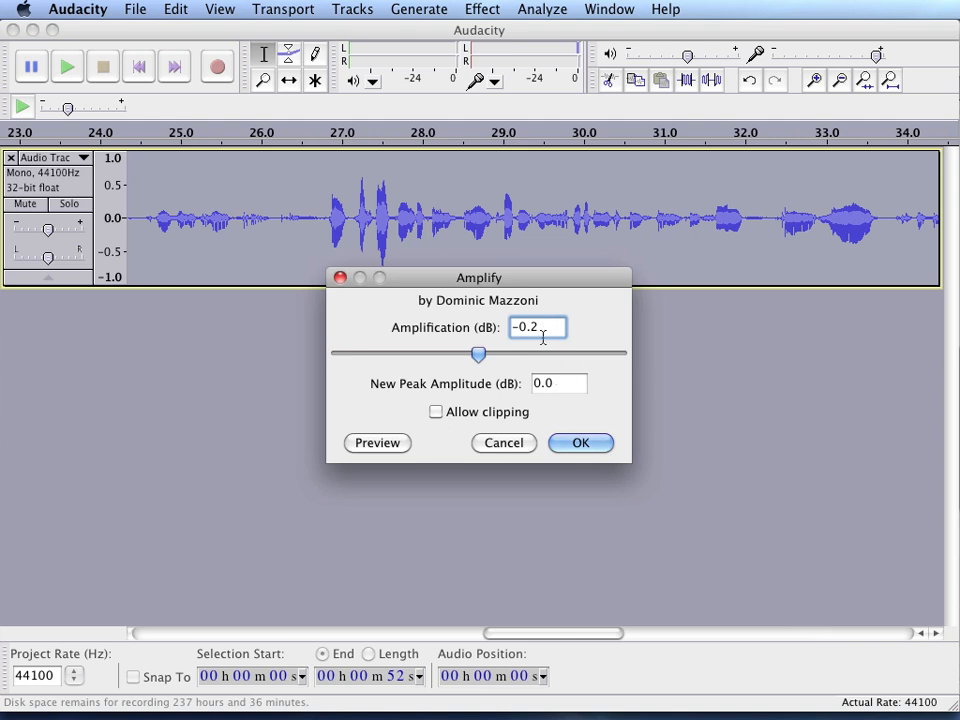
drag(542, 328, 462, 361)
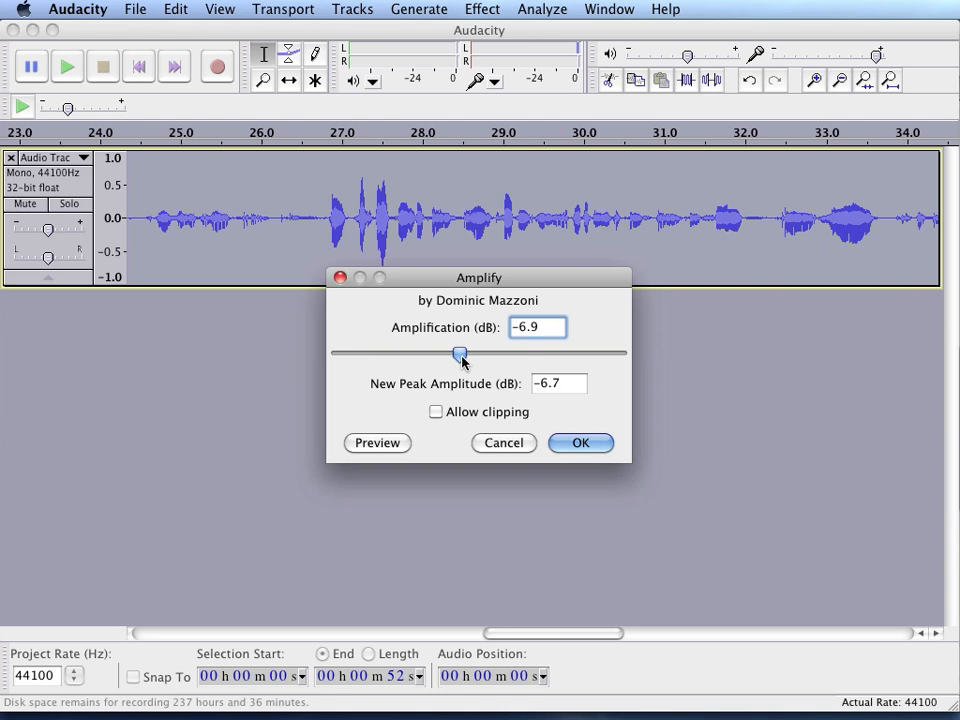
click(554, 328)
key(BackSpace)
text(0)
click(598, 443)
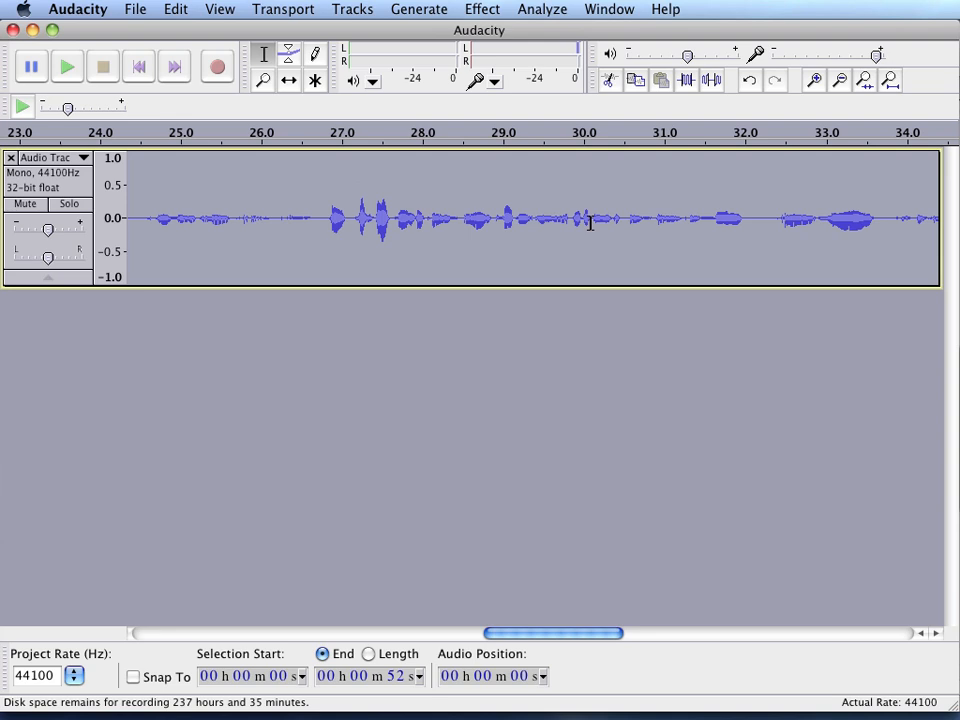
- Amplify the entire recording by 6.0 dB with clipping allowed
double_click(590, 222)
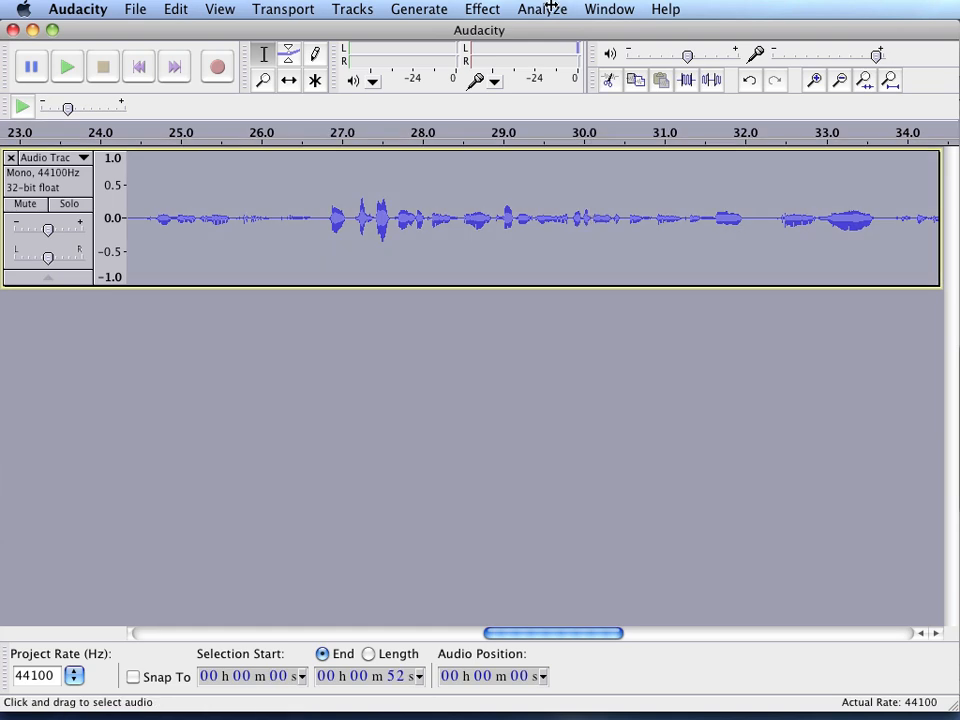
click(490, 10)
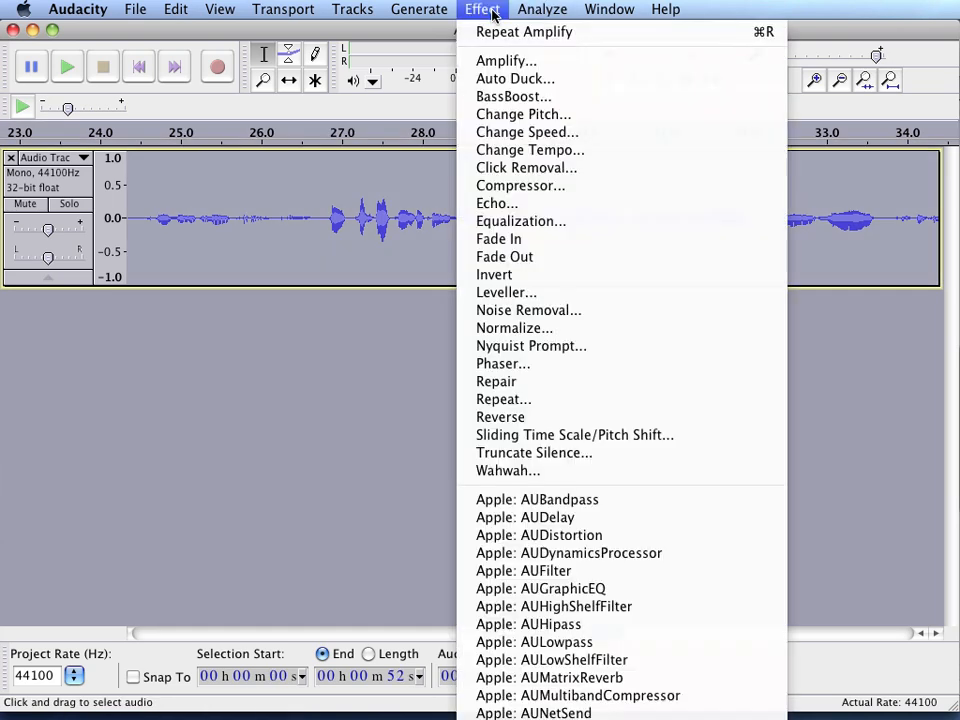
click(500, 64)
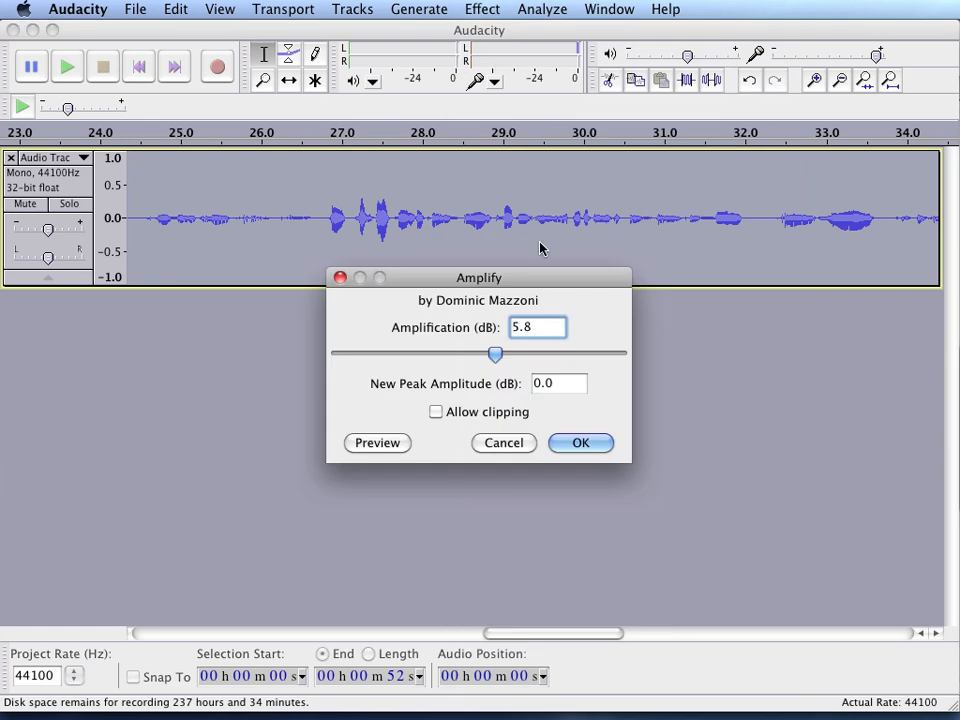
drag(533, 331, 501, 334)
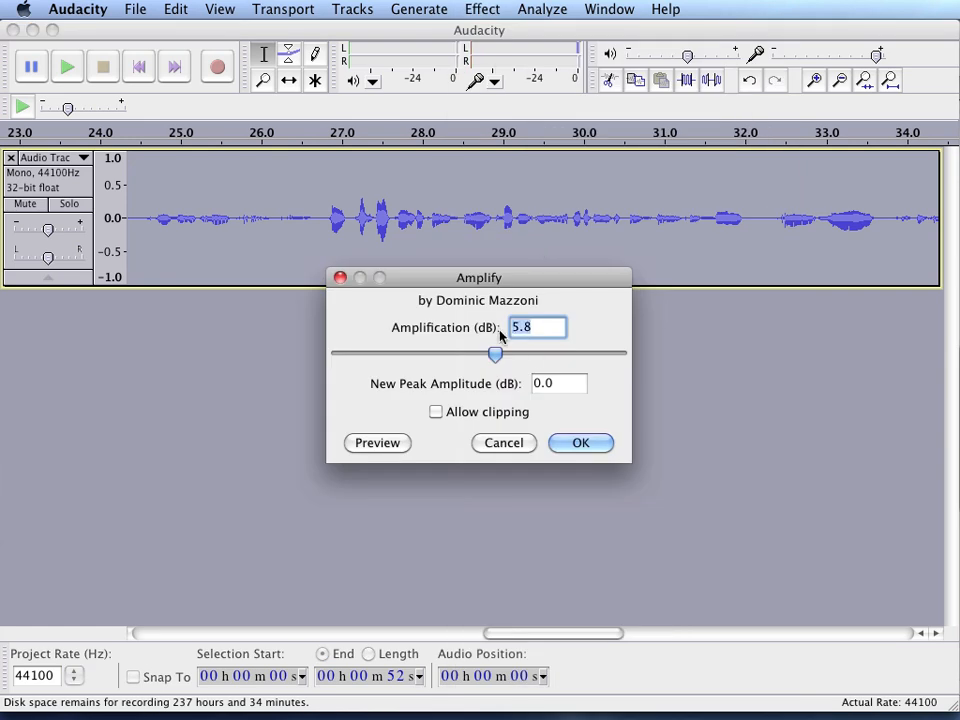
text(6.0)
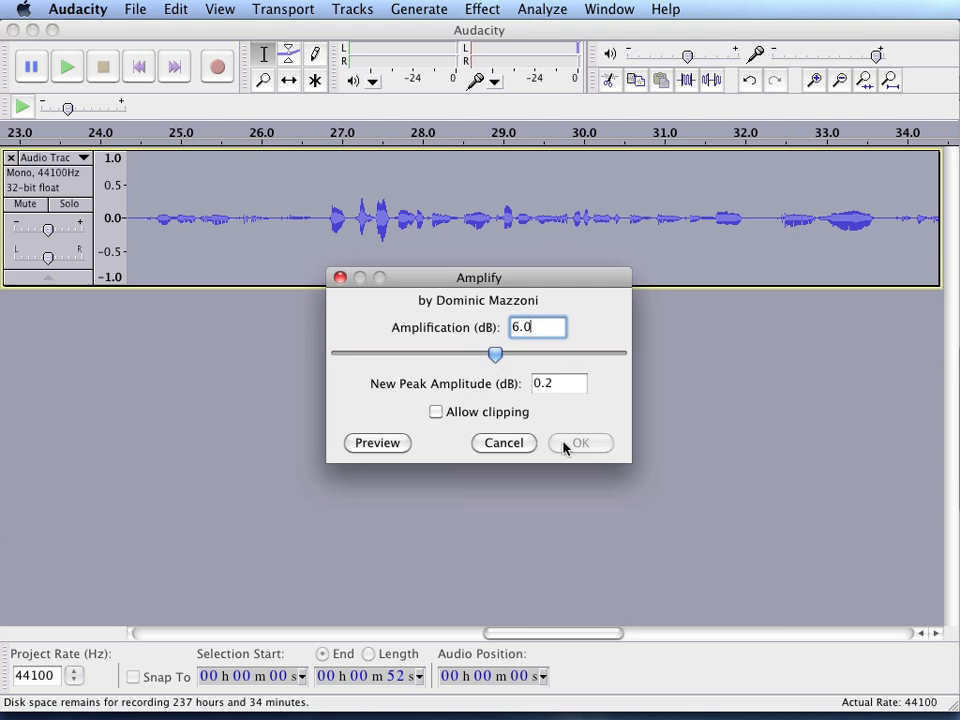
click(439, 419)
click(558, 444)
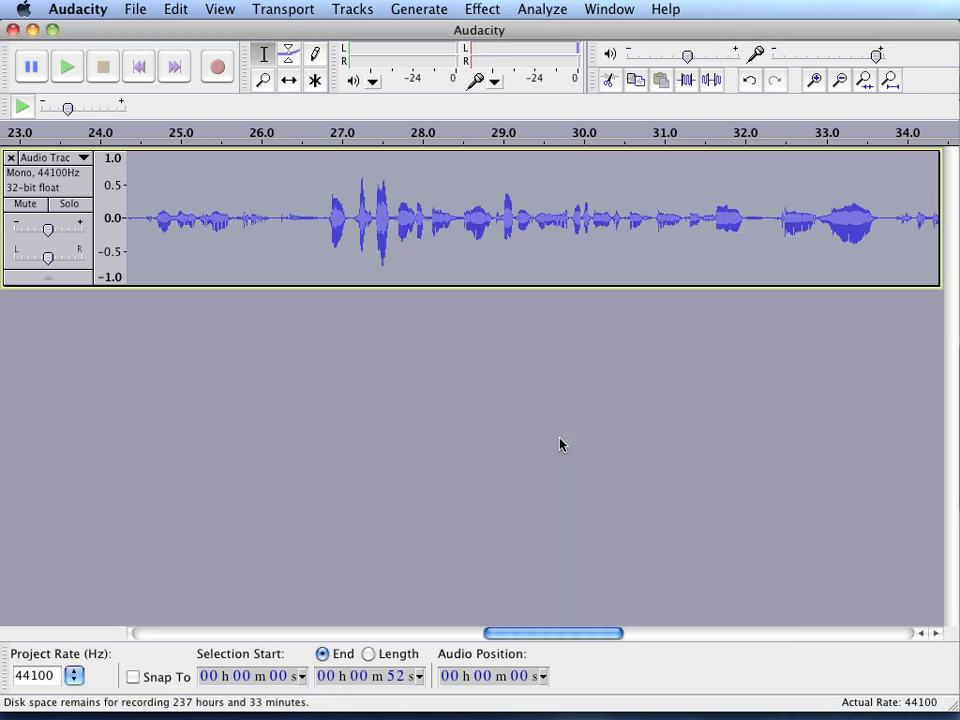
click(628, 247)
double_click(630, 246)
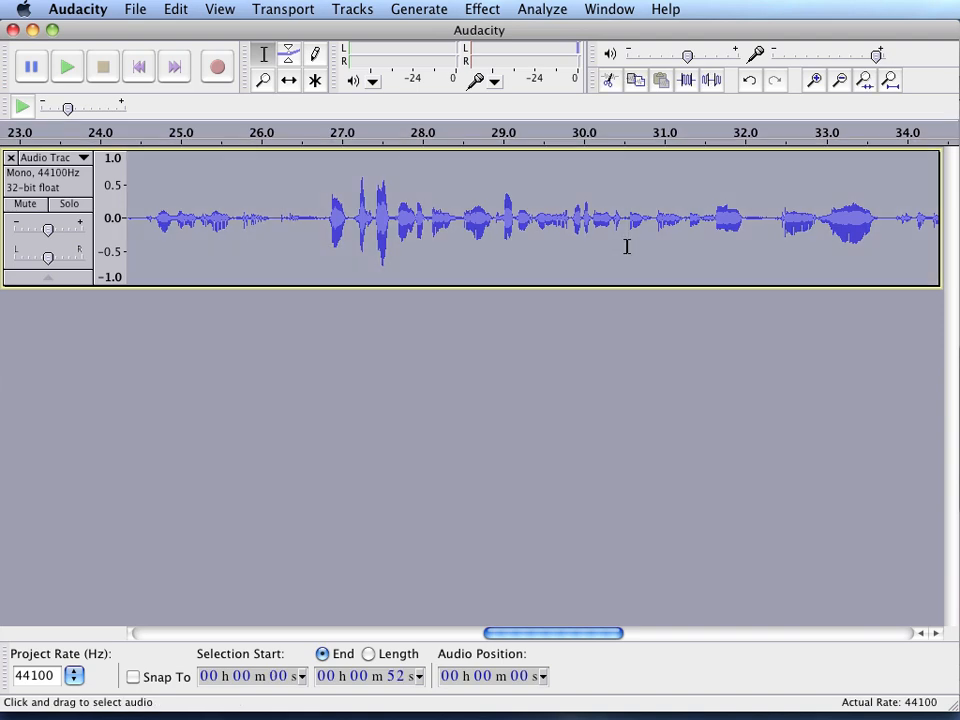
click(486, 11)
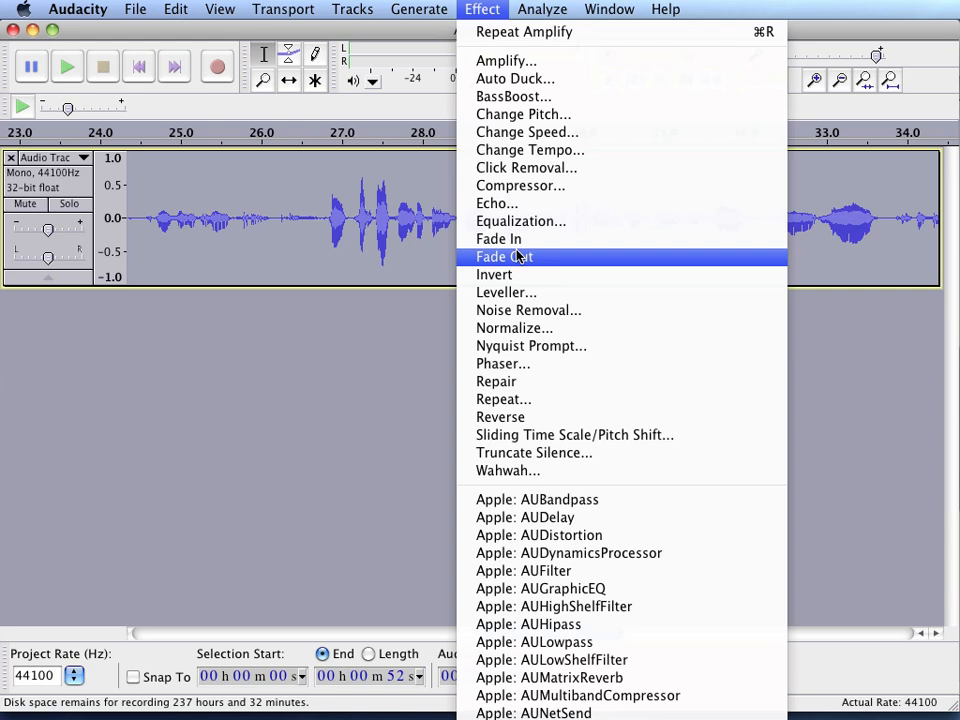
click(404, 170)
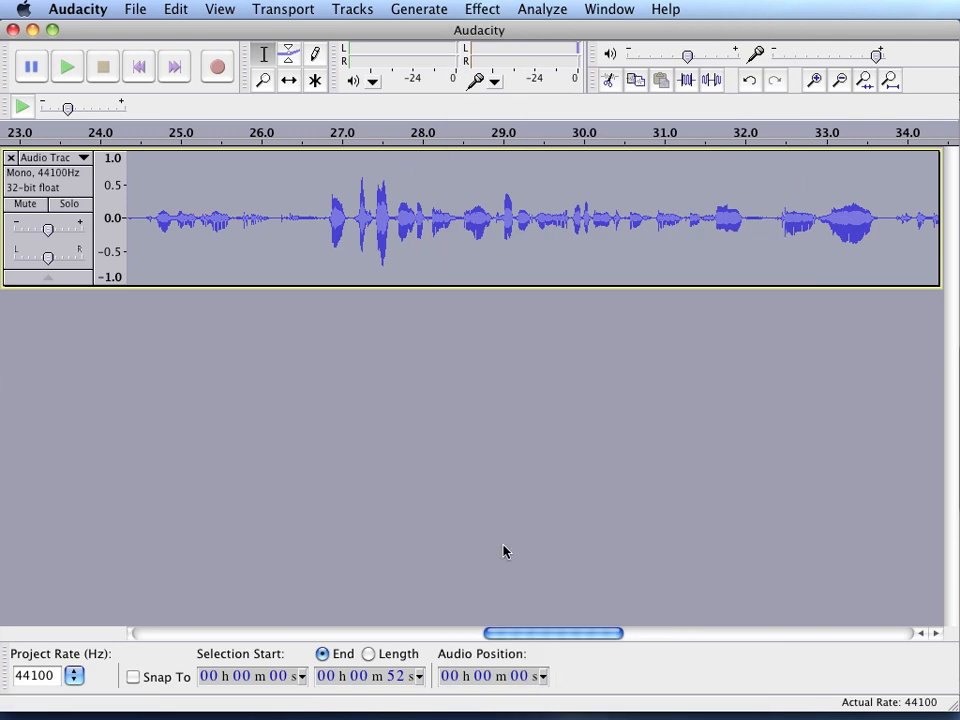
- Export the recording as an MP3 file named Recording_01 into the Desktop folder, leaving the metadata tags empty
click(137, 10)
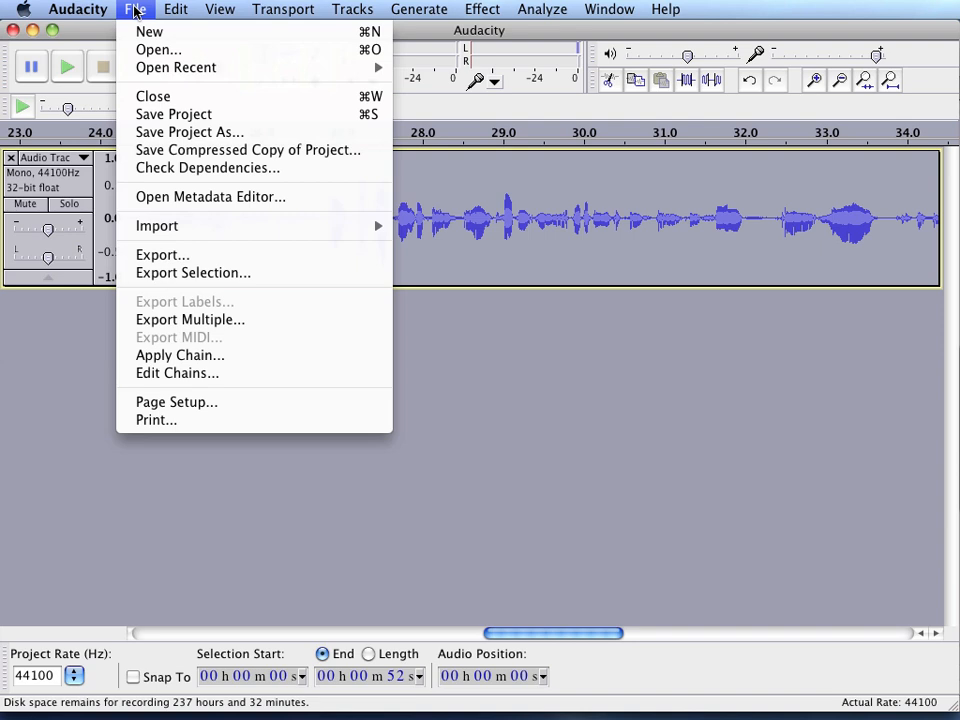
click(164, 254)
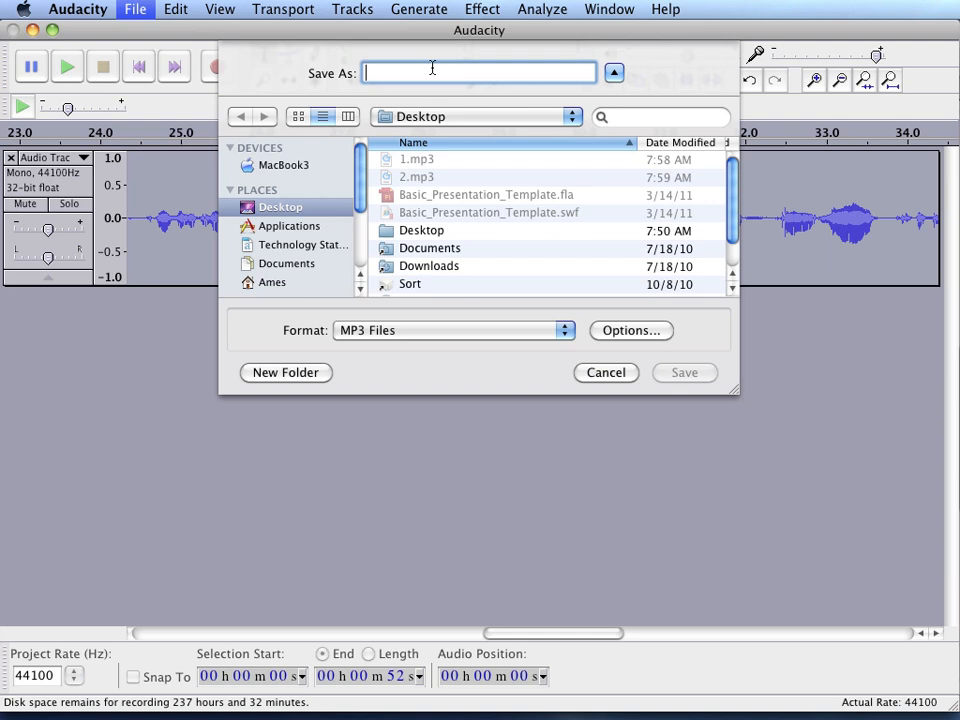
text(Recor)
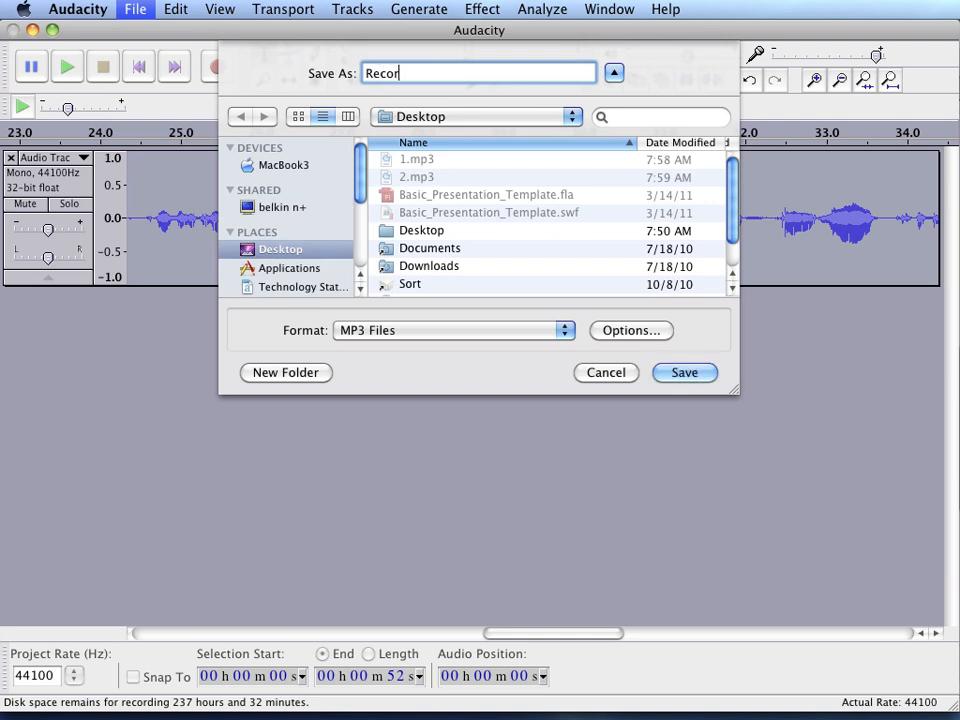
text(ding_01)
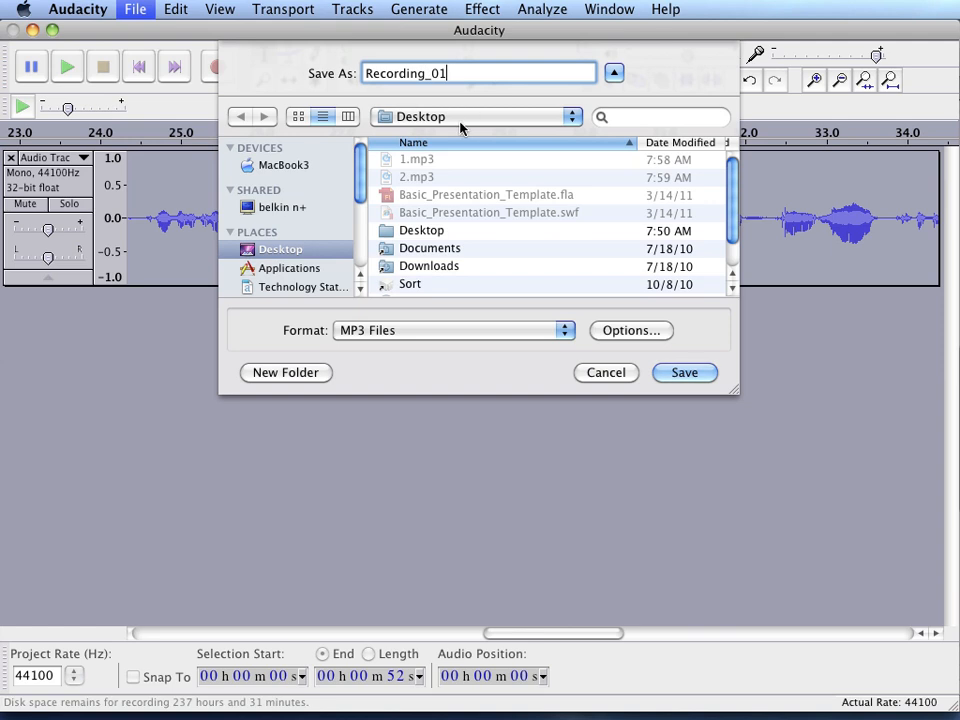
click(441, 231)
double_click(441, 231)
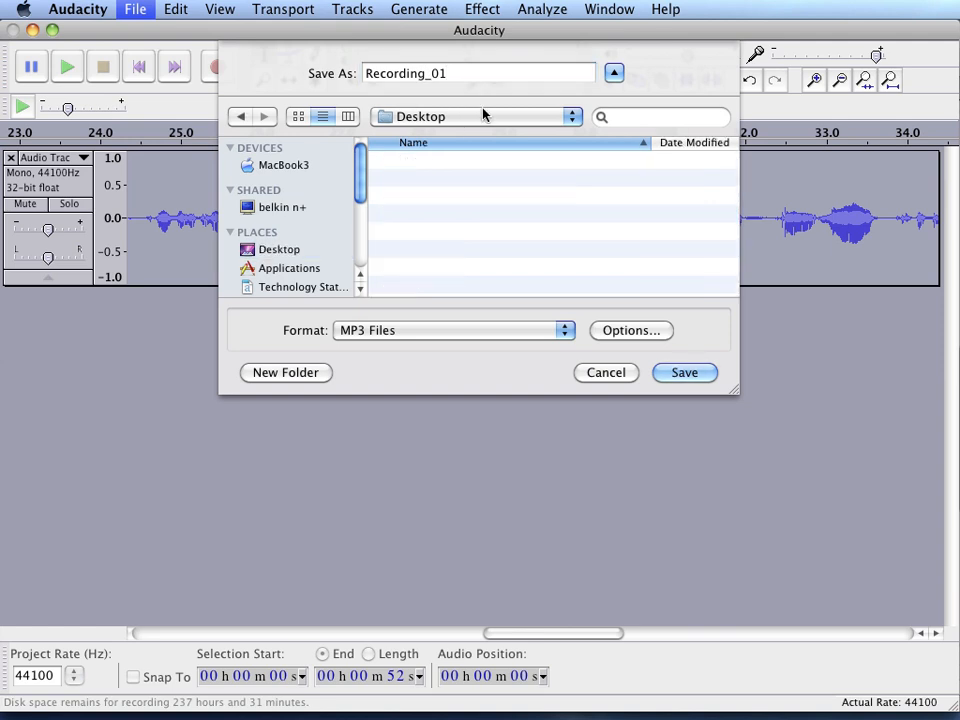
click(453, 73)
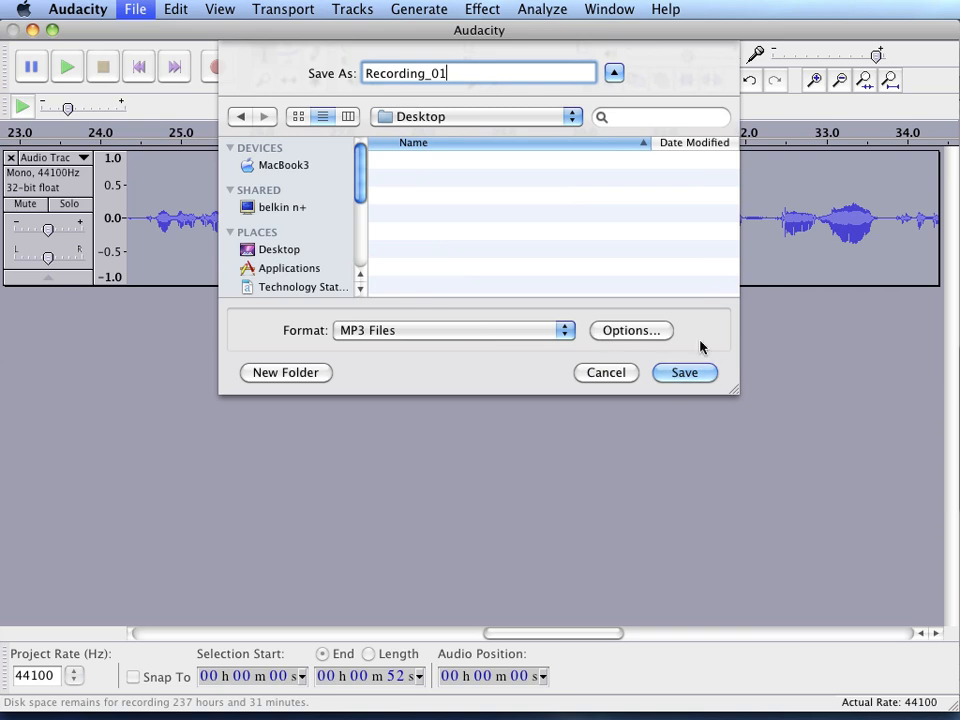
click(686, 372)
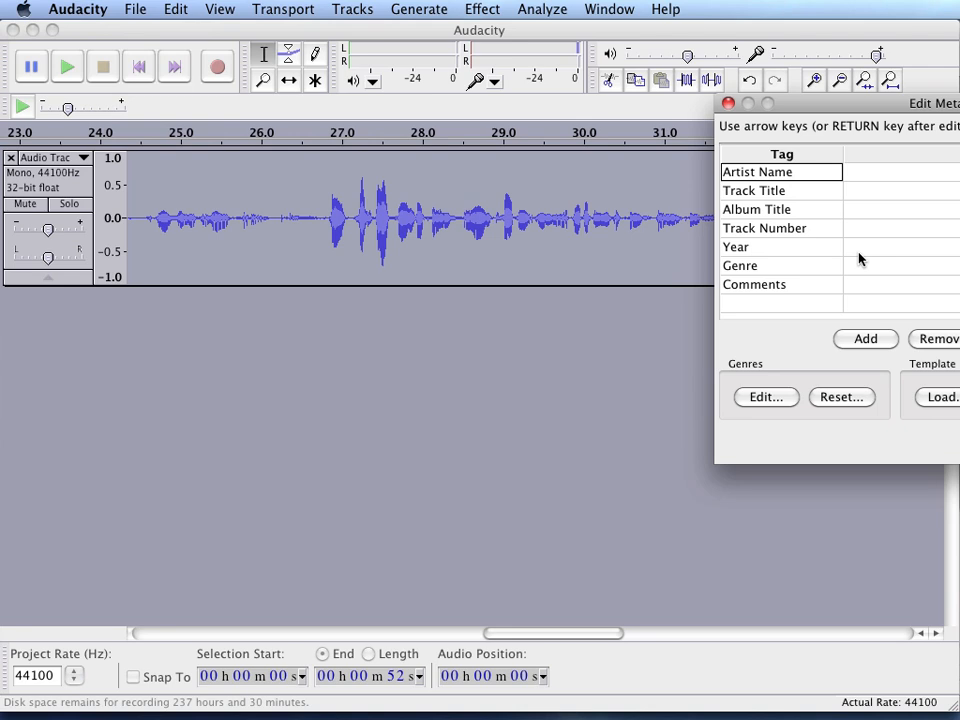
click(855, 177)
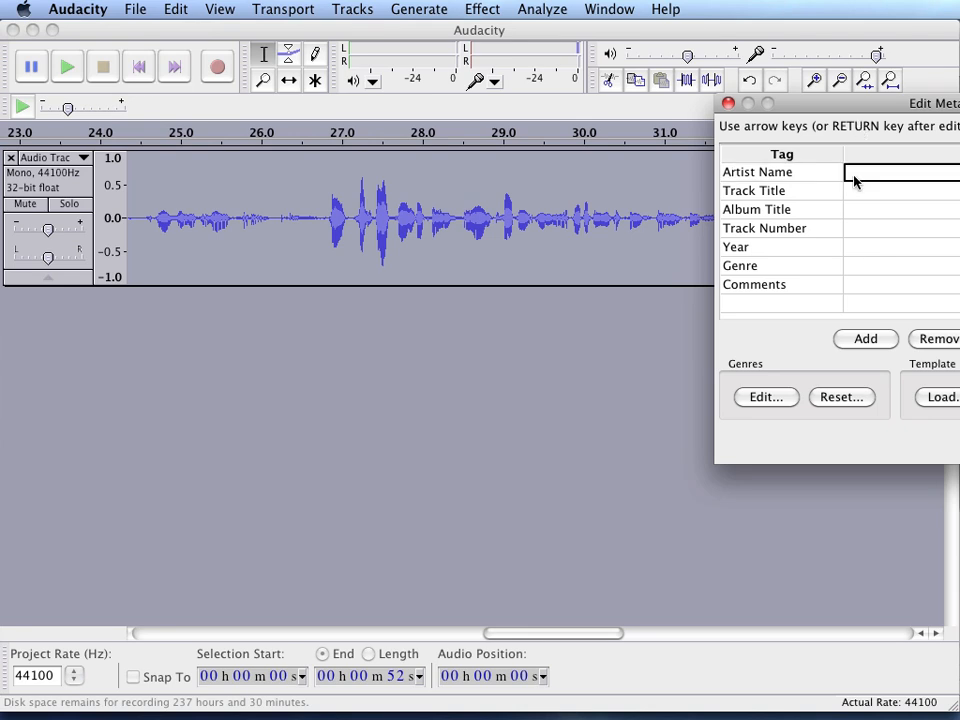
click(855, 195)
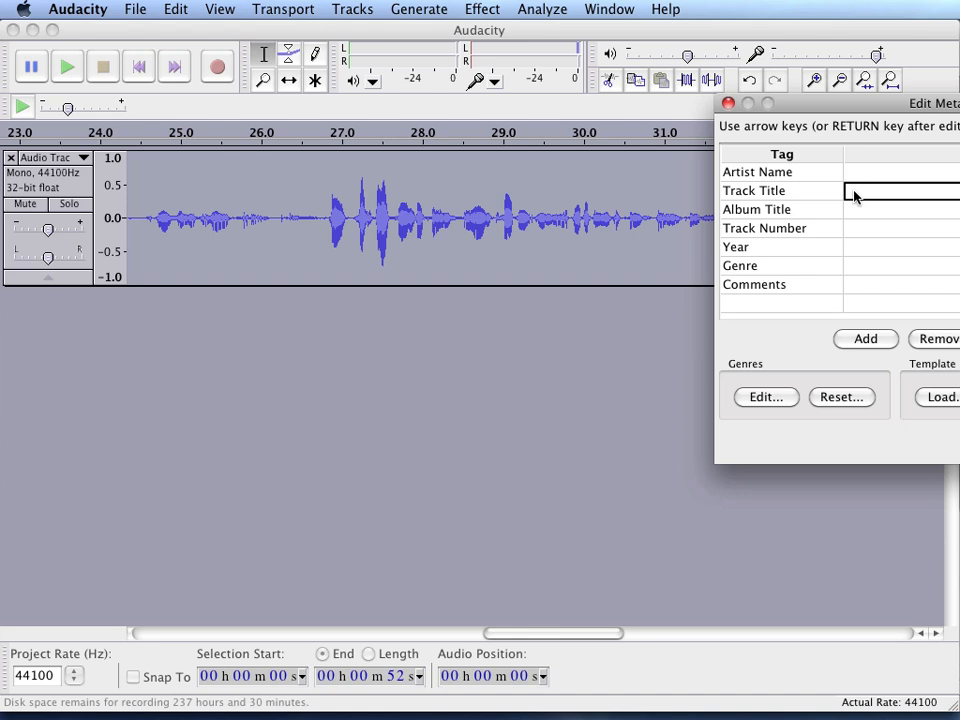
click(858, 247)
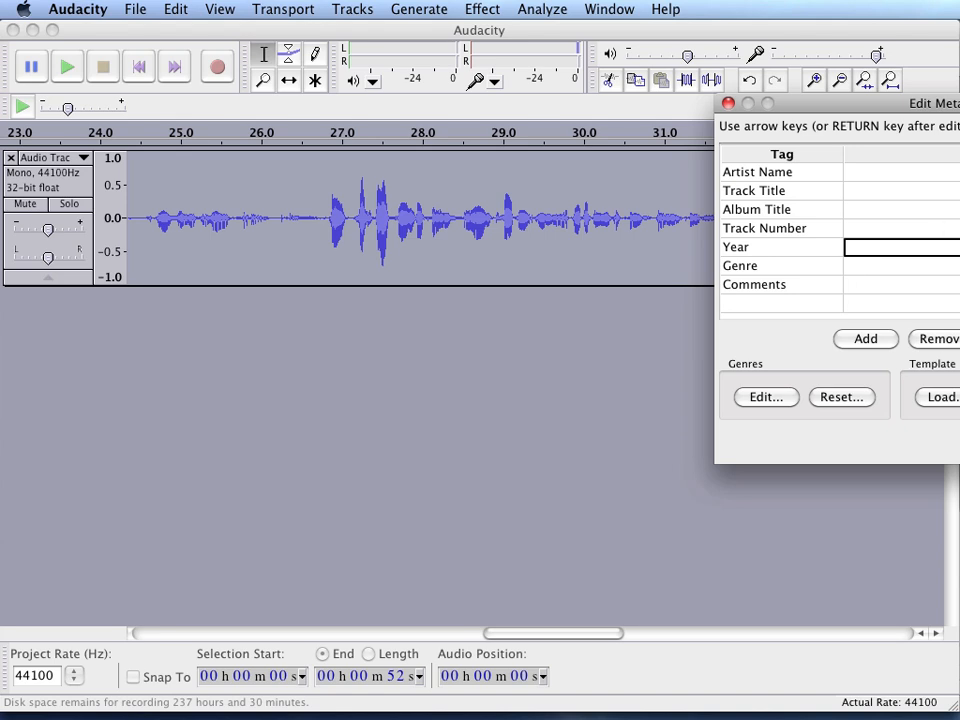
key(Return)
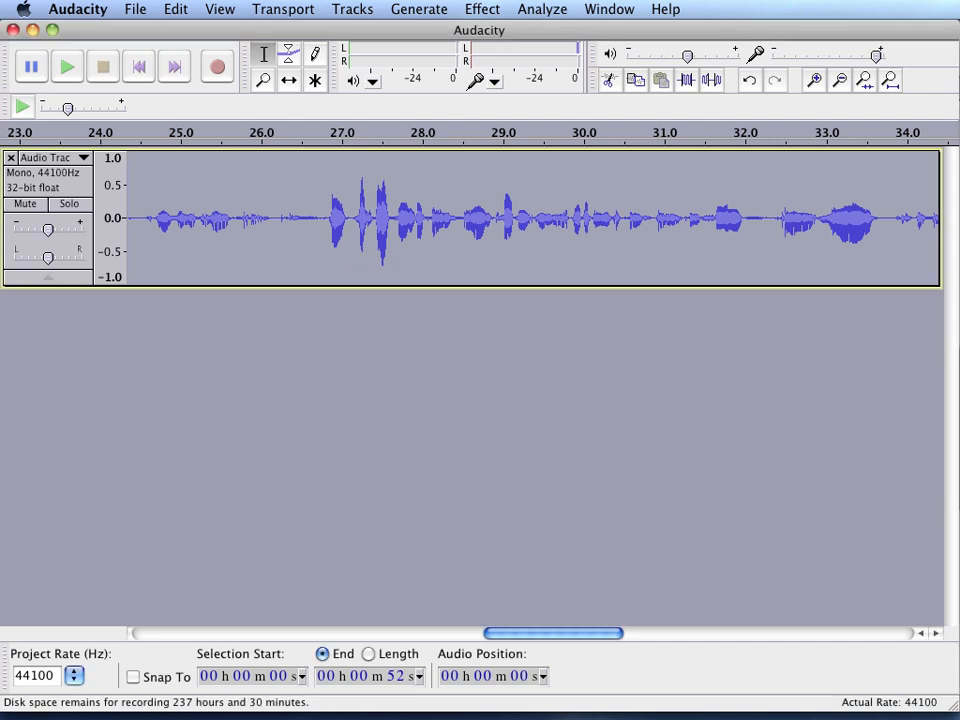
- Switch to the Finder
key(super+Tab)
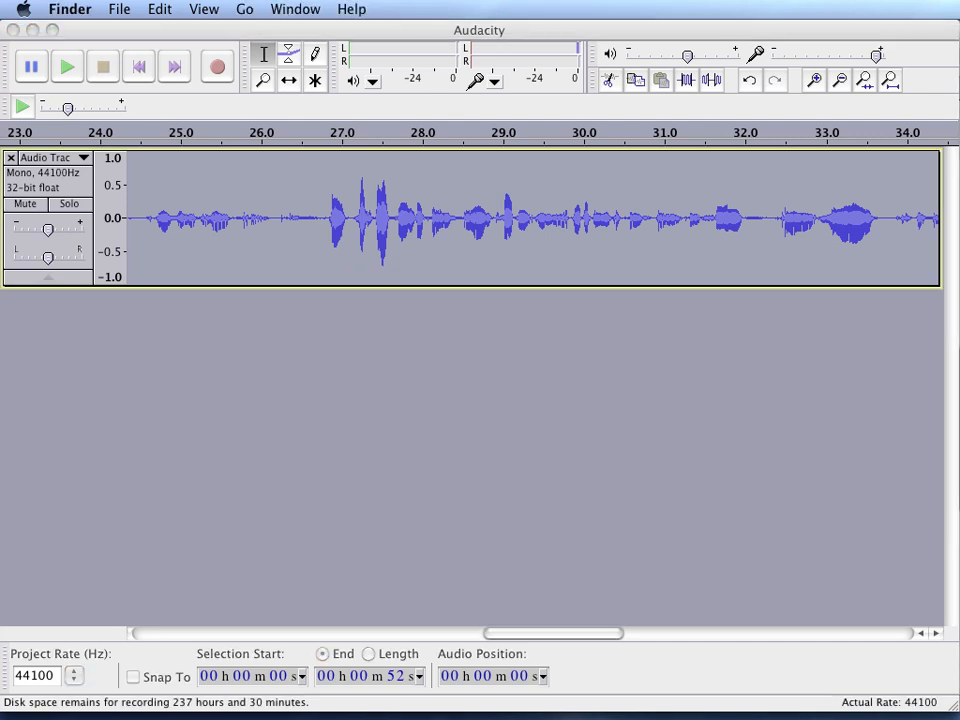